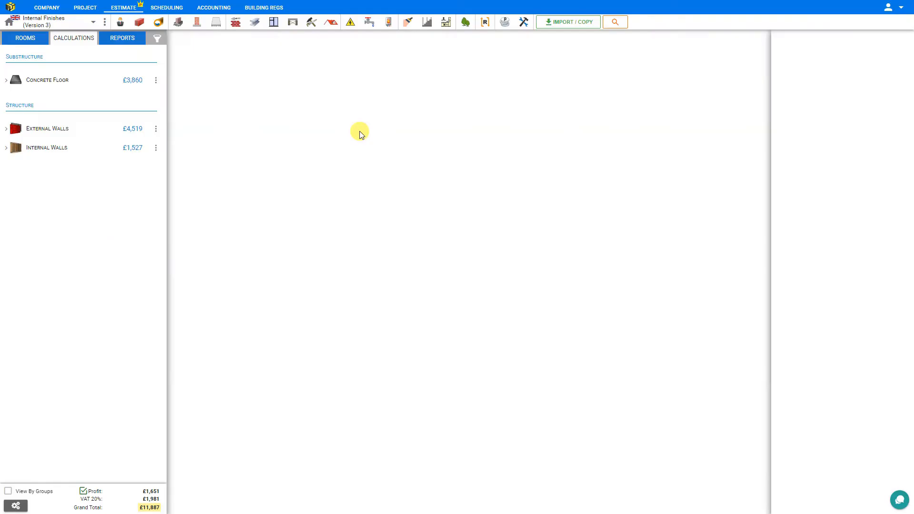
Step: Create an Armstrong Ceiling module titled Ceiling 1 in the General location and enlarge its sketch
{"action": "left_click", "coordinate": [408, 23]}
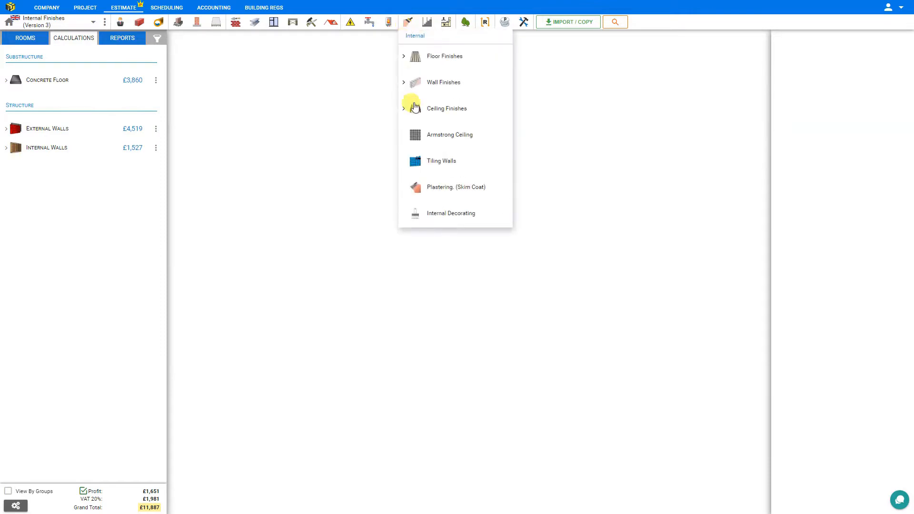
{"action": "left_click", "coordinate": [431, 135]}
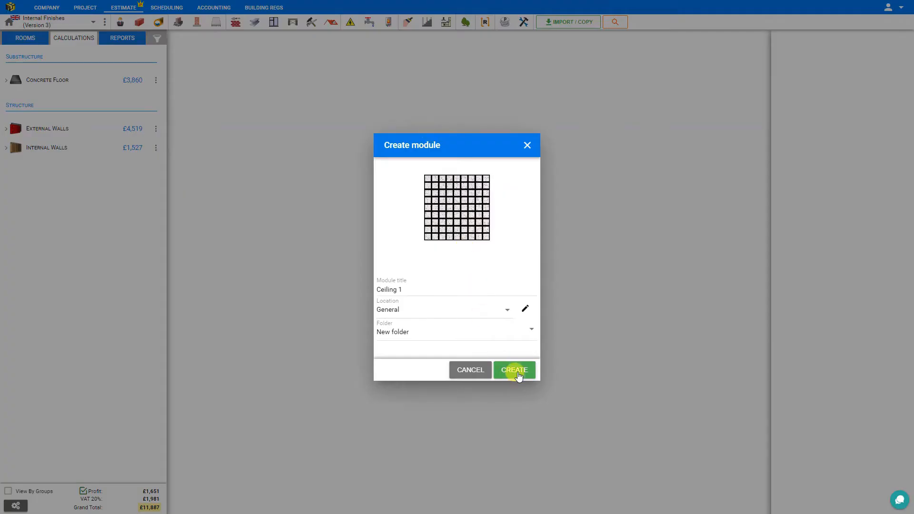
{"action": "left_click", "coordinate": [515, 371]}
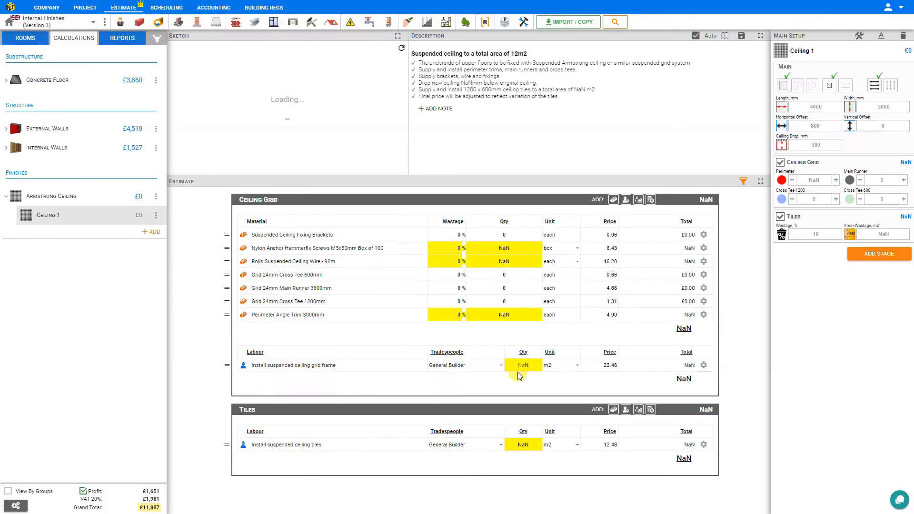
{"action": "left_click", "coordinate": [398, 37]}
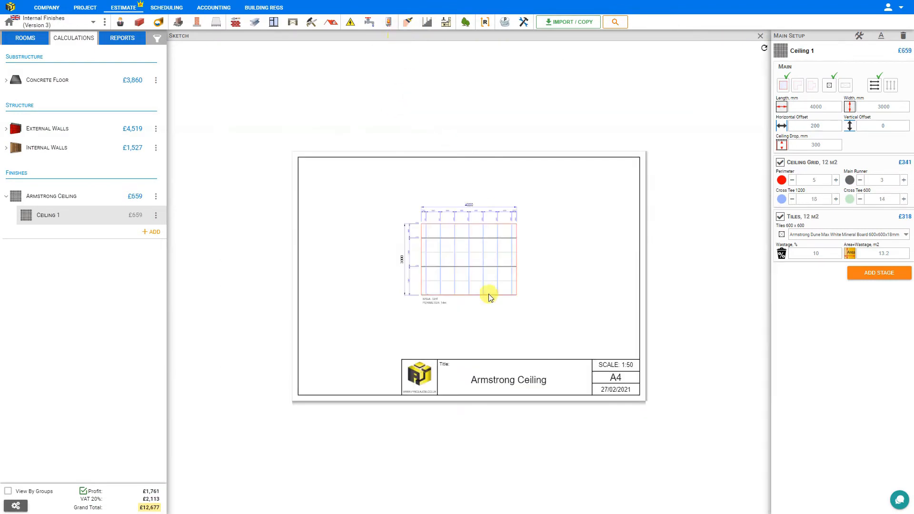
{"action": "scroll", "coordinate": [461, 261], "scroll_direction": "up", "scroll_amount": 4}
{"action": "scroll", "coordinate": [450, 137], "scroll_direction": "up", "scroll_amount": 5}
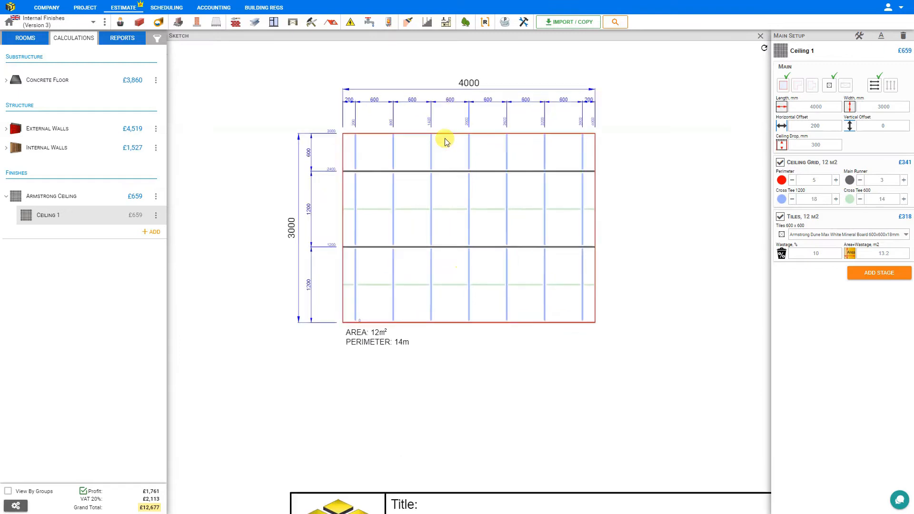
{"action": "scroll", "coordinate": [399, 127], "scroll_direction": "down", "scroll_amount": 2}
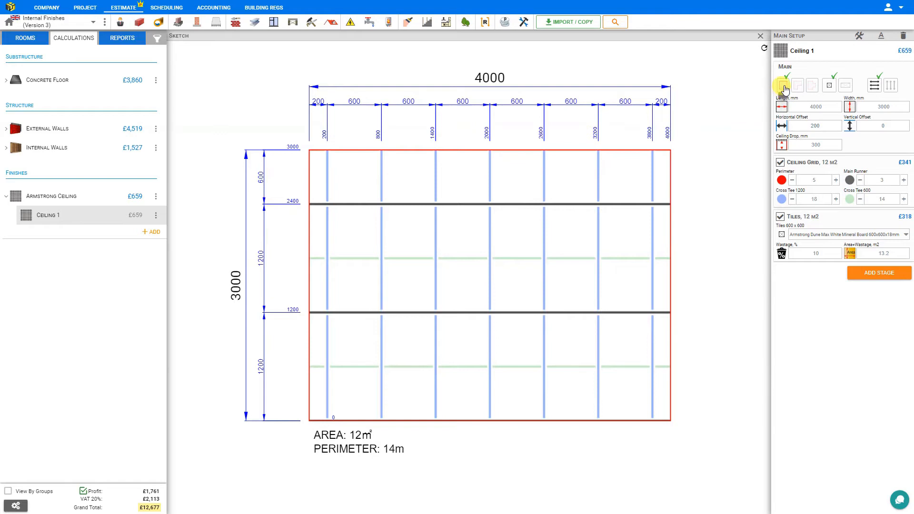
Step: Try the L-shaped and T-shaped ceiling layouts, and return to the rectangular layout
{"action": "left_click", "coordinate": [799, 87]}
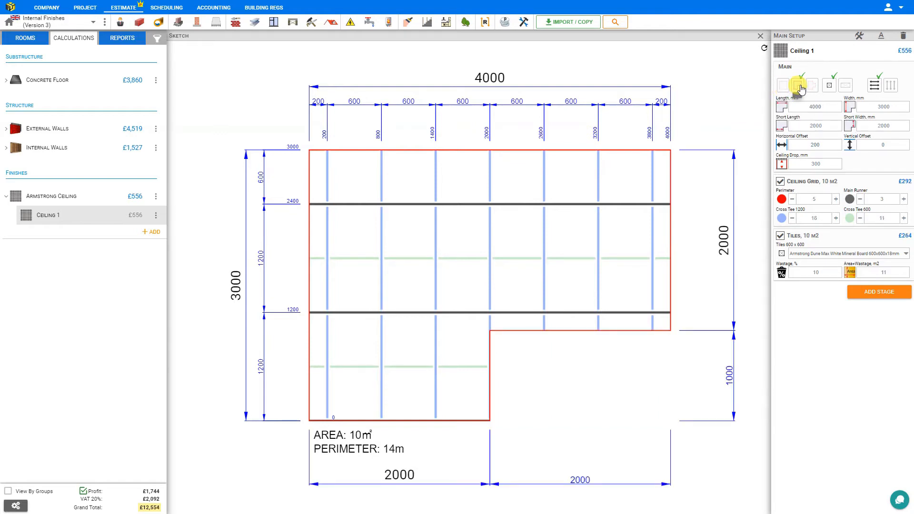
{"action": "left_click", "coordinate": [812, 87]}
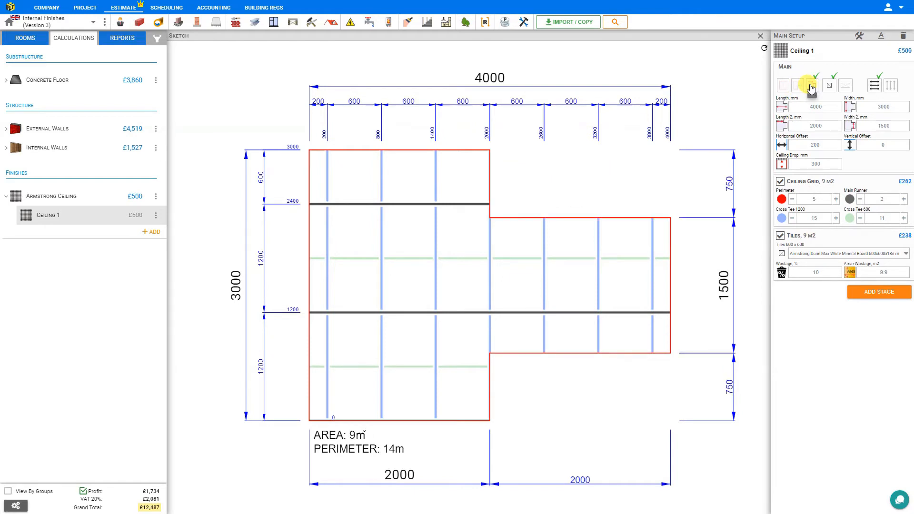
{"action": "left_click", "coordinate": [783, 87]}
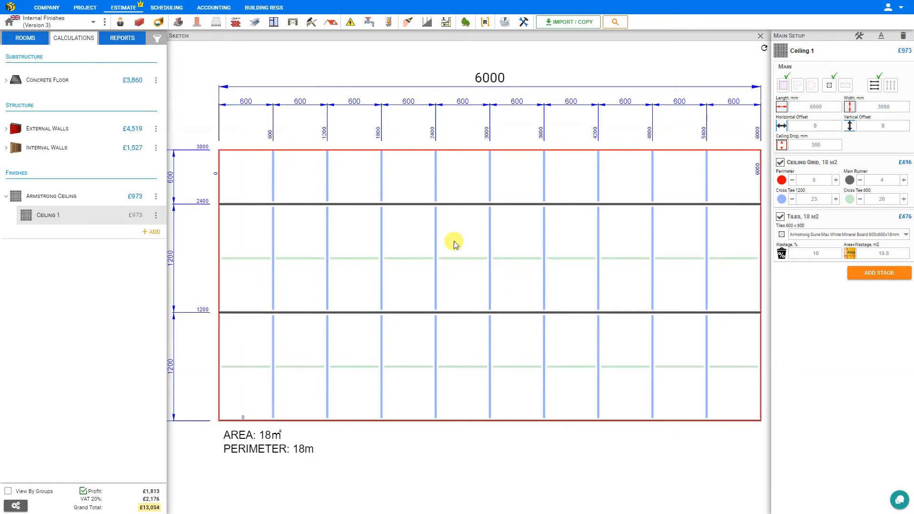
Step: Set the rectangular ceiling's length to 4000 mm and its width to 2500 mm on the sketch
{"action": "scroll", "coordinate": [453, 243], "scroll_direction": "down", "scroll_amount": 2}
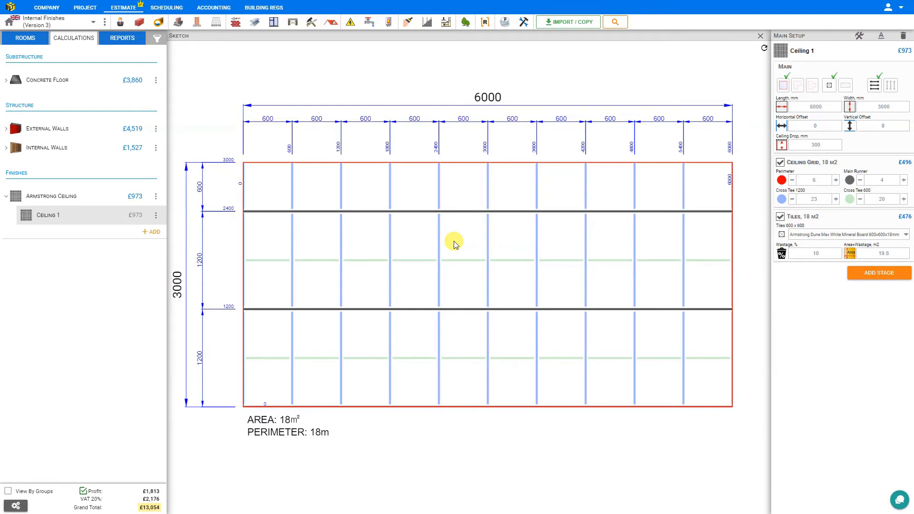
{"action": "double_click", "coordinate": [487, 97]}
{"action": "key", "text": "BackSpace"}
{"action": "type", "text": "4000"}
{"action": "key", "text": "Return"}
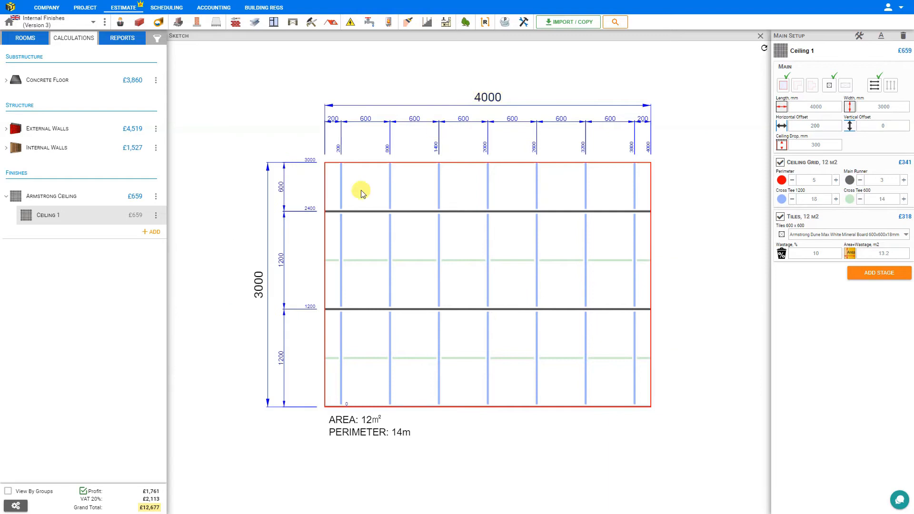
{"action": "double_click", "coordinate": [257, 284]}
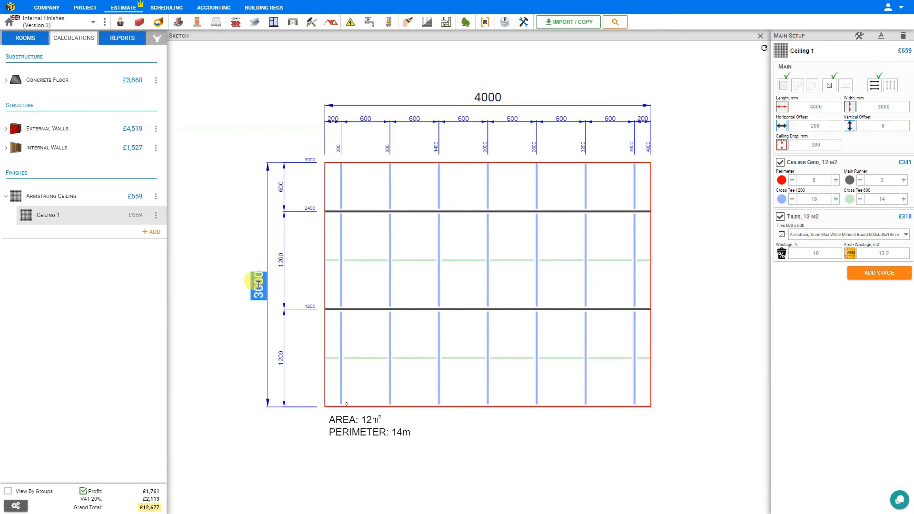
{"action": "key", "text": "BackSpace"}
{"action": "type", "text": "2500"}
{"action": "key", "text": "Return"}
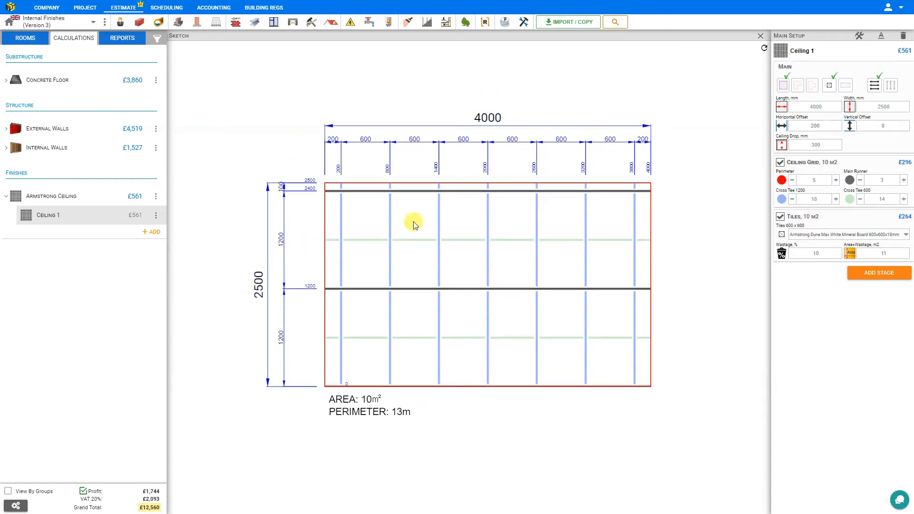
Step: Shift the rectangular ceiling's grid to a vertical offset of 640
{"action": "left_click", "coordinate": [796, 123]}
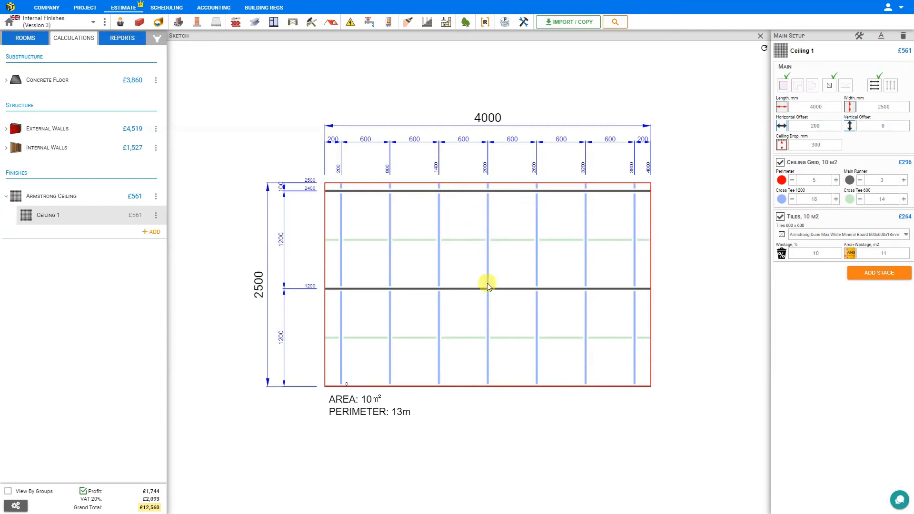
{"action": "left_click", "coordinate": [883, 126]}
{"action": "left_click_drag", "start_coordinate": [850, 149], "coordinate": [878, 149]}
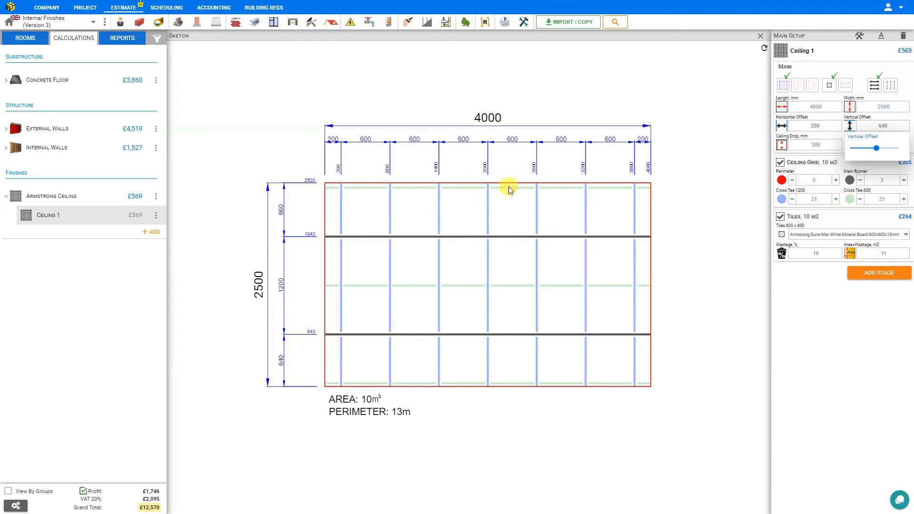
{"action": "left_click", "coordinate": [666, 211]}
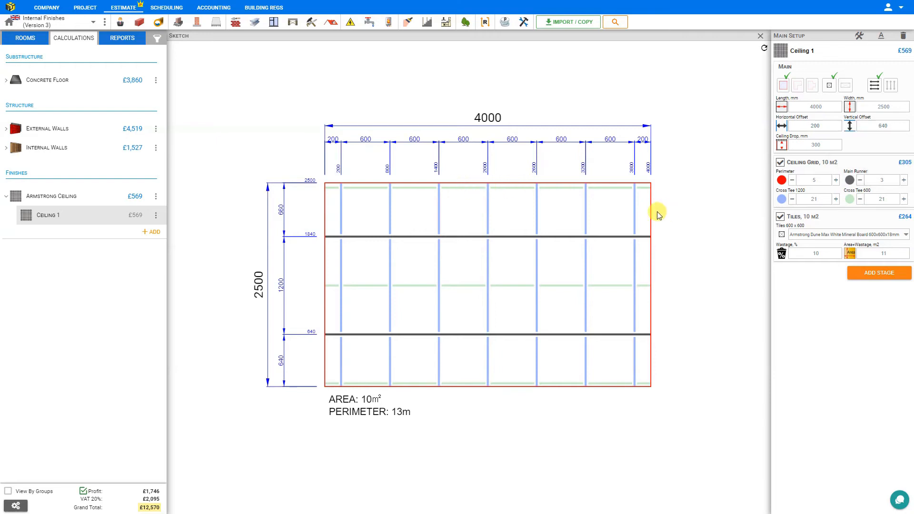
Step: Change the ceiling to the L-shaped layout and set the grid's vertical offset to 290
{"action": "left_click", "coordinate": [798, 87]}
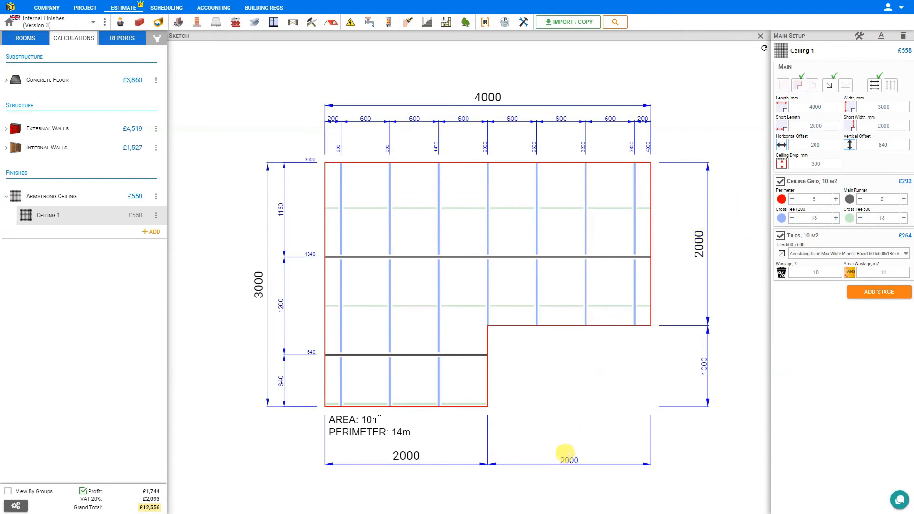
{"action": "left_click", "coordinate": [881, 145]}
{"action": "left_click_drag", "start_coordinate": [878, 170], "coordinate": [856, 170]}
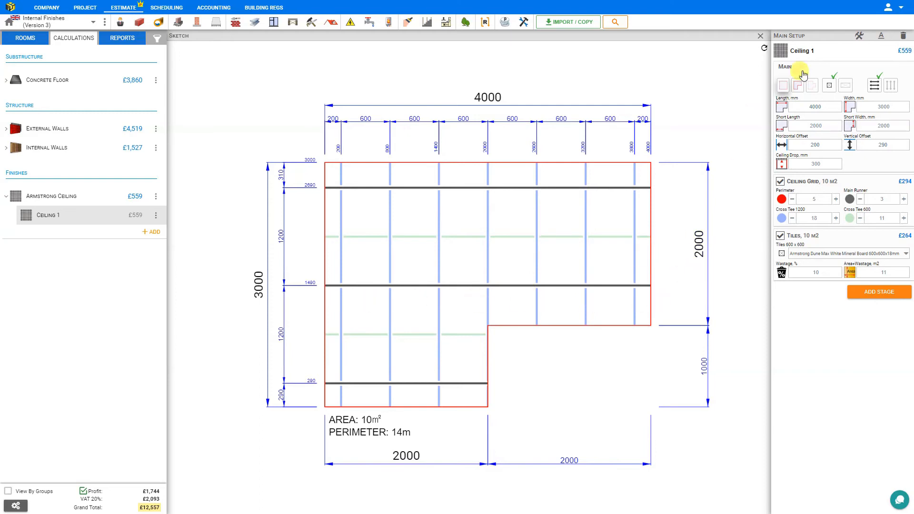
Step: Turn the main runners to the vertical direction and set the grid's horizontal offset to 820
{"action": "left_click", "coordinate": [889, 86]}
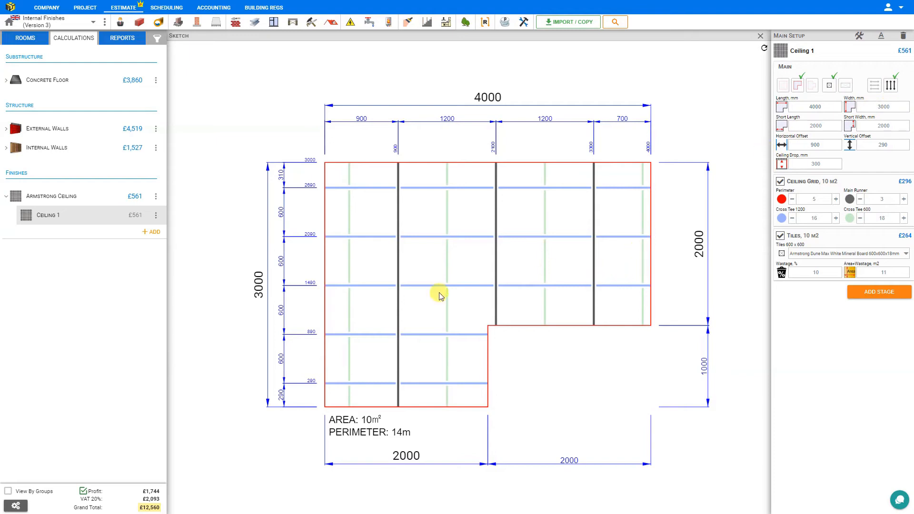
{"action": "left_click", "coordinate": [817, 145]}
{"action": "left_click", "coordinate": [818, 169]}
{"action": "left_click_drag", "start_coordinate": [819, 170], "coordinate": [817, 171]}
{"action": "left_click", "coordinate": [744, 169]}
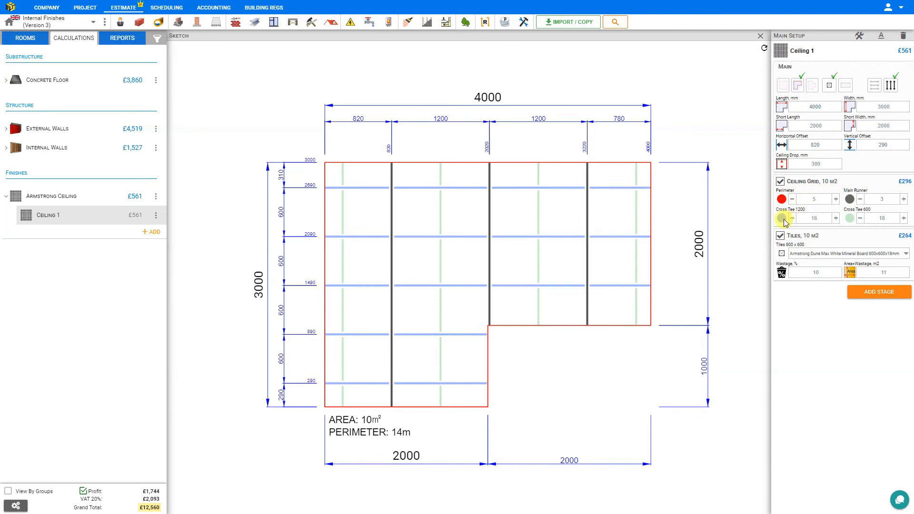
Step: Raise the grid quantities by one each: perimeter 6, main runner 4, cross tee 1200 17 and cross tee 600 19
{"action": "left_click", "coordinate": [836, 199]}
{"action": "left_click", "coordinate": [836, 218]}
{"action": "left_click", "coordinate": [903, 199]}
{"action": "left_click", "coordinate": [903, 218]}
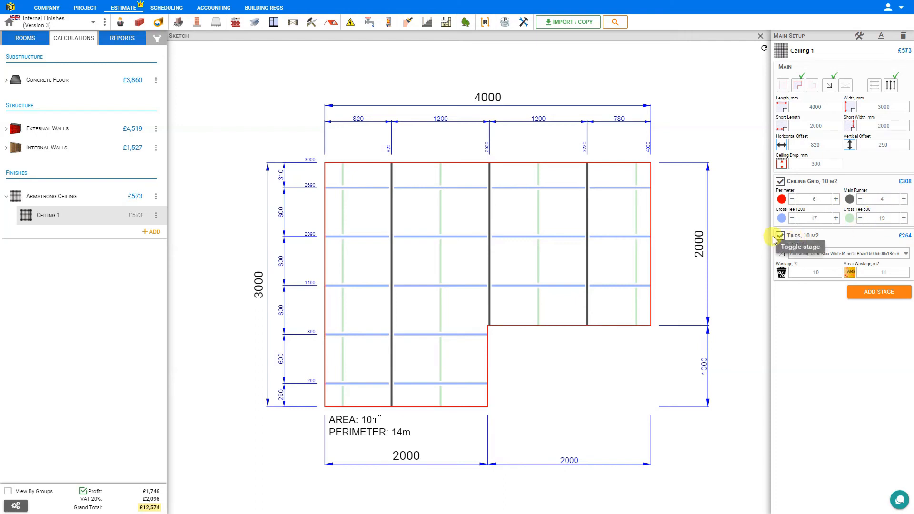
Step: Set the wastage for the 600 x 600 ceiling tiles to 20%
{"action": "left_click", "coordinate": [819, 254]}
{"action": "left_click", "coordinate": [819, 254]}
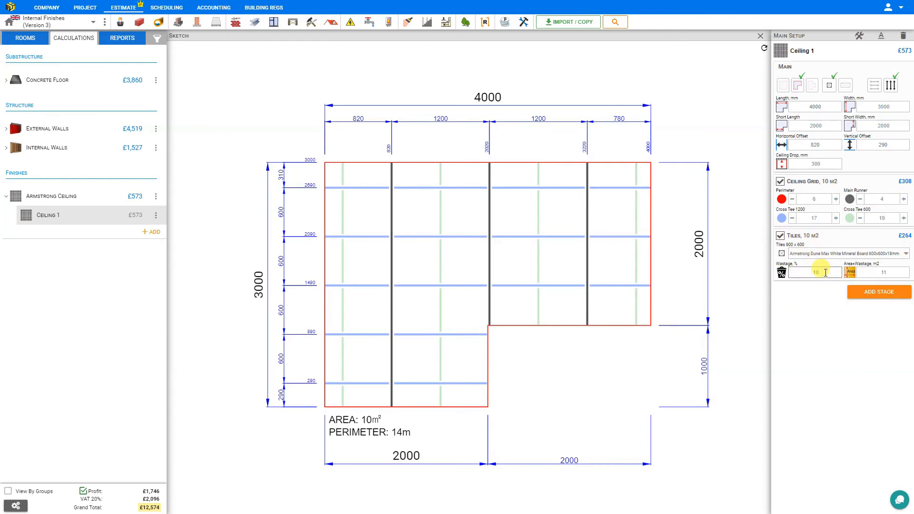
{"action": "left_click_drag", "start_coordinate": [825, 272], "coordinate": [809, 274]}
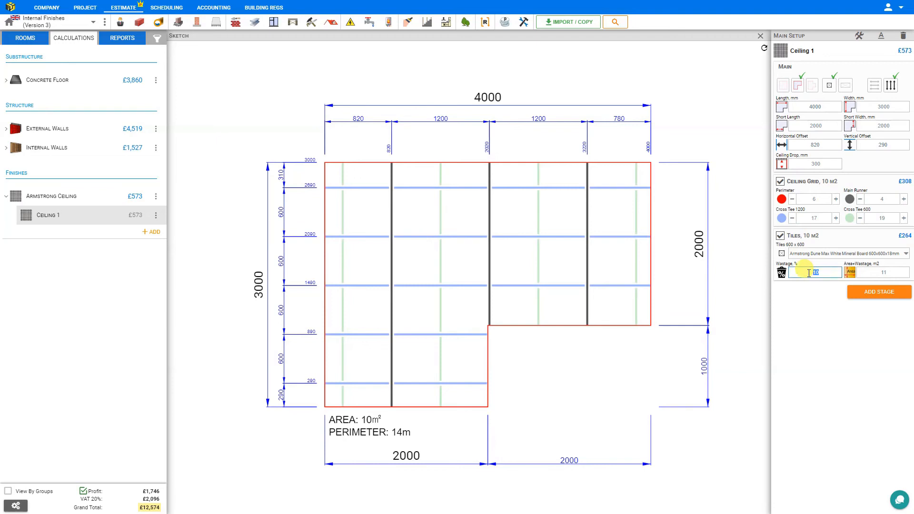
{"action": "type", "text": "20"}
{"action": "left_click", "coordinate": [888, 269]}
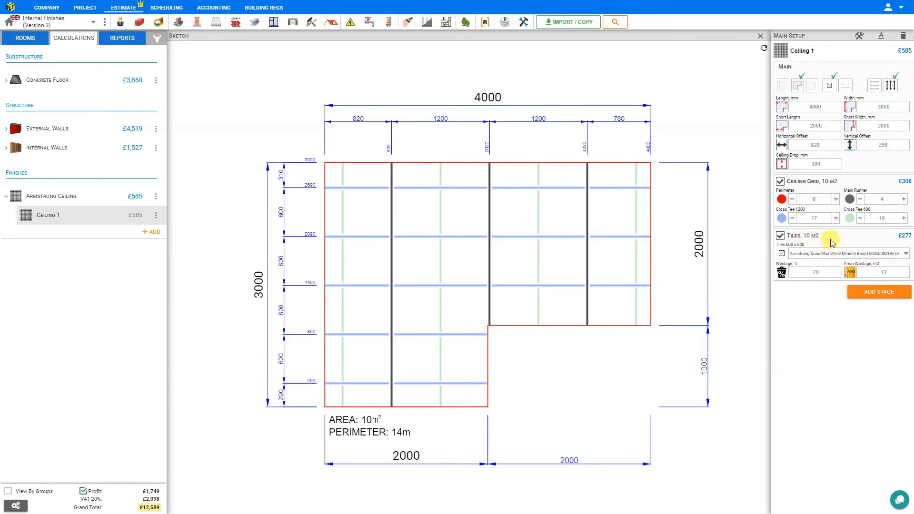
Step: Switch the ceiling to Double 600 x 1200 mm tiles, keeping the Armstrong Dune Max board, and close the enlarged sketch
{"action": "left_click", "coordinate": [846, 86]}
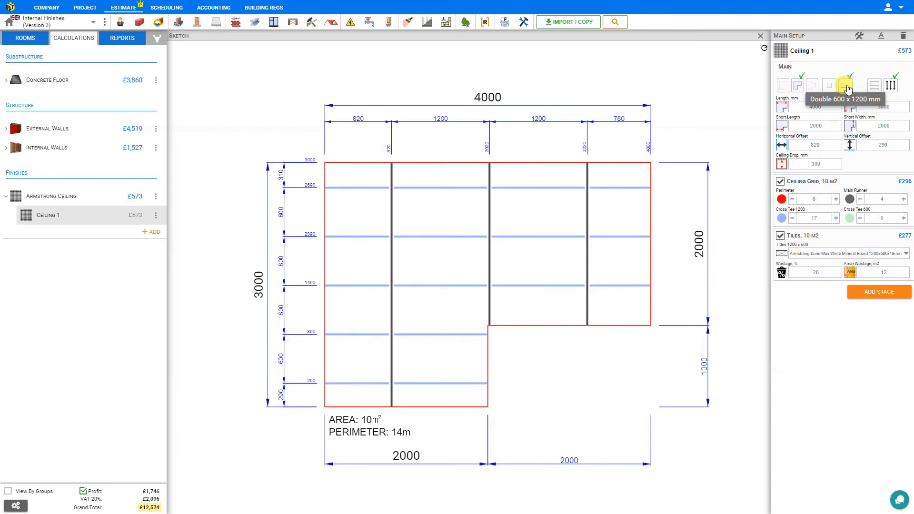
{"action": "left_click", "coordinate": [889, 255]}
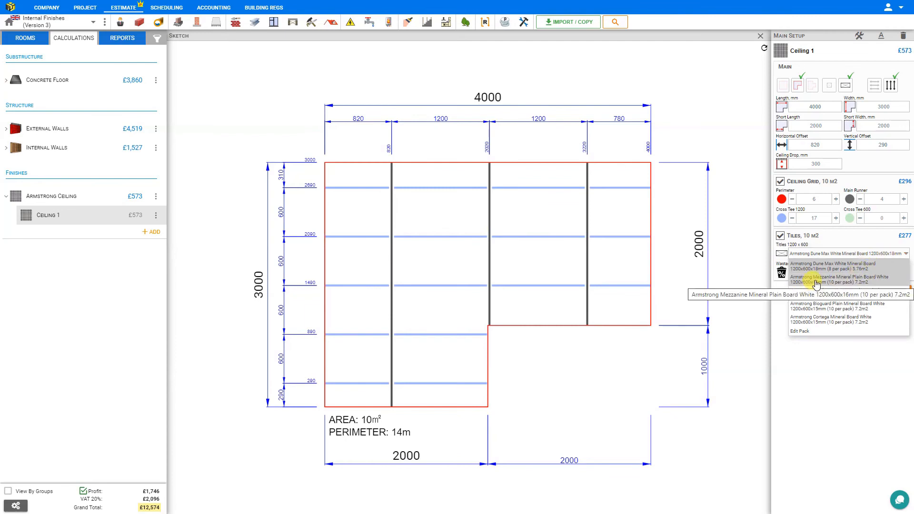
{"action": "left_click", "coordinate": [812, 255]}
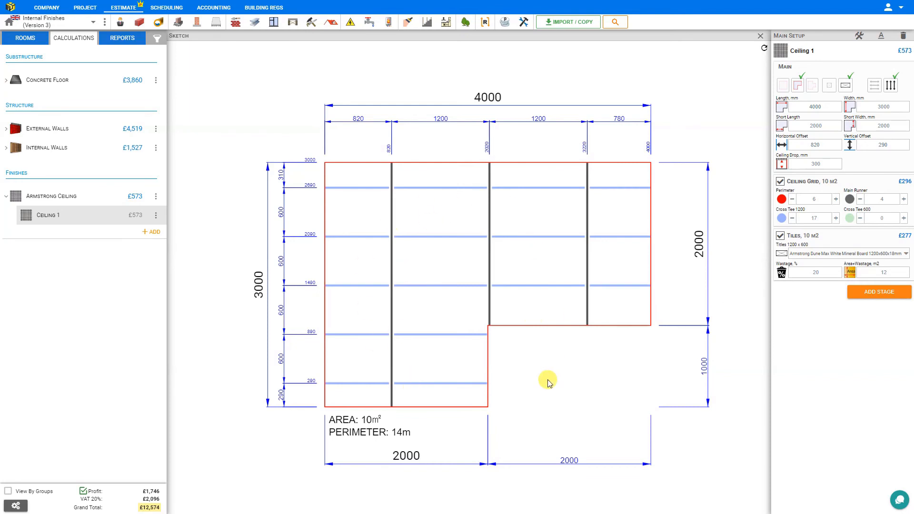
{"action": "left_click", "coordinate": [761, 37]}
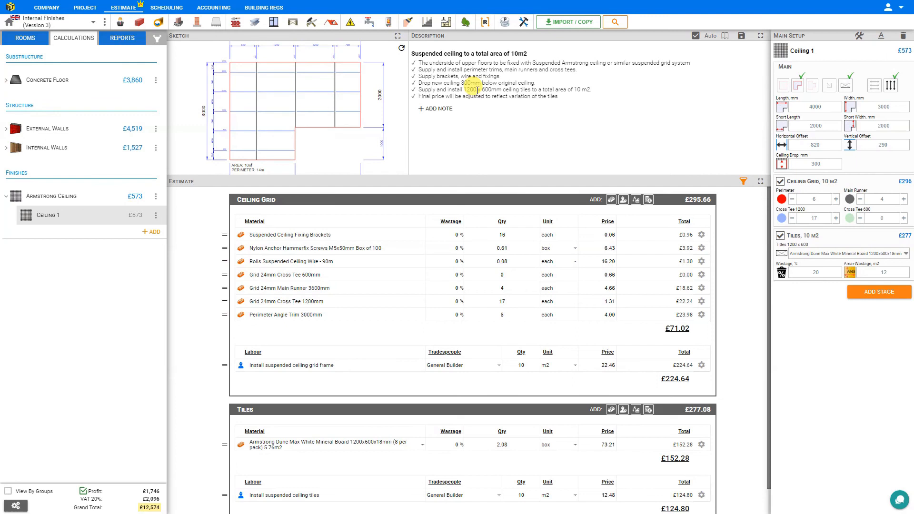
Step: Rename the Ceiling 1 module as Main Office and duplicate it
{"action": "left_click", "coordinate": [785, 51]}
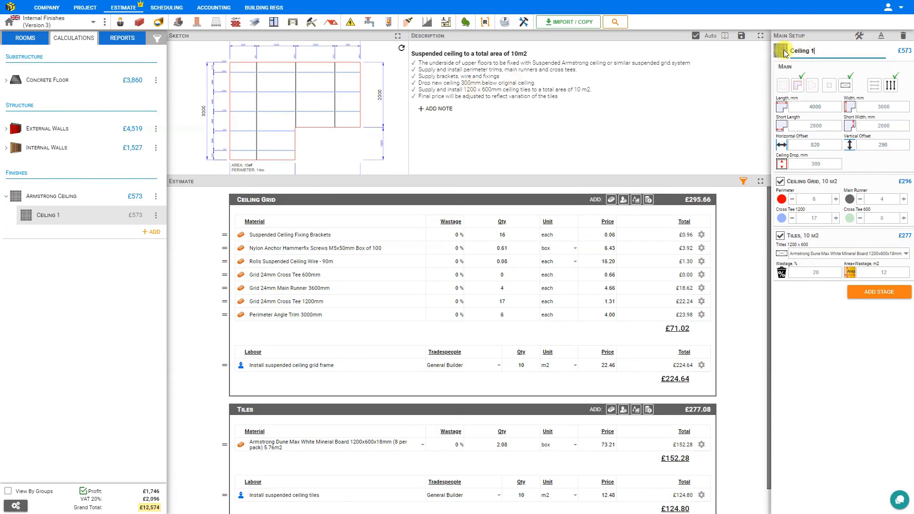
{"action": "double_click", "coordinate": [799, 50]}
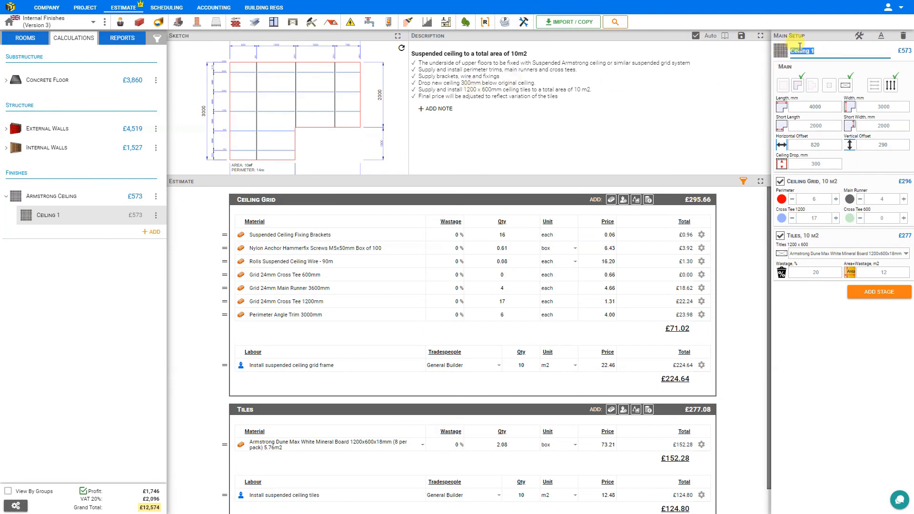
{"action": "type", "text": "Main Office"}
{"action": "key", "text": "Return"}
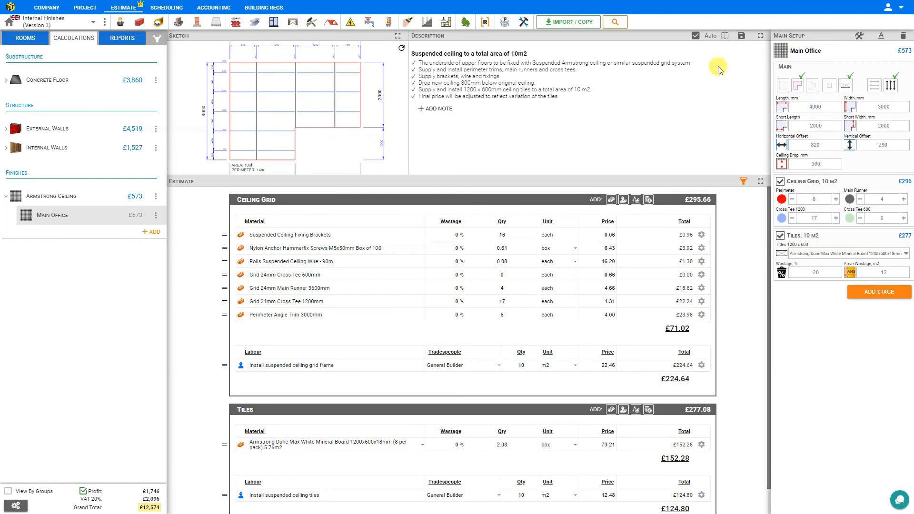
{"action": "left_click", "coordinate": [155, 215]}
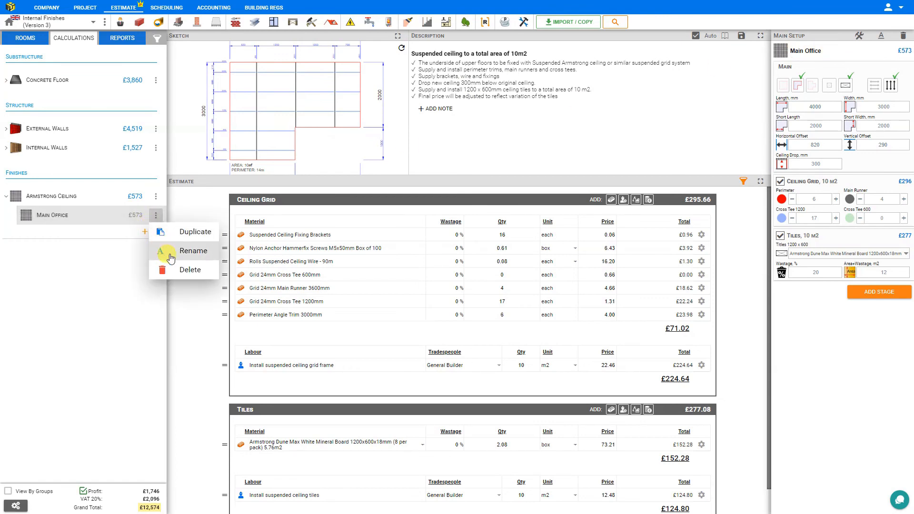
{"action": "left_click", "coordinate": [189, 233]}
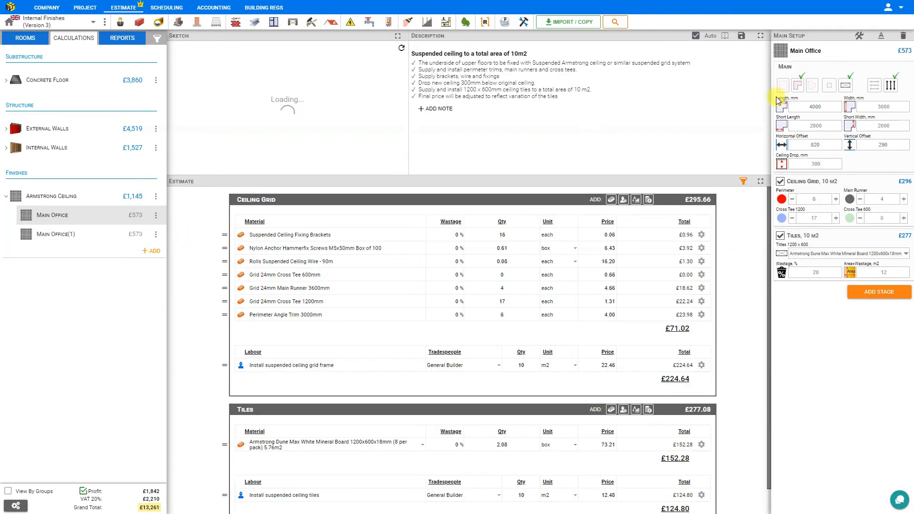
Step: Rename the selected Main Office module as Study and make it a rectangular ceiling 6000 mm long and 3000 mm wide
{"action": "left_click", "coordinate": [828, 50]}
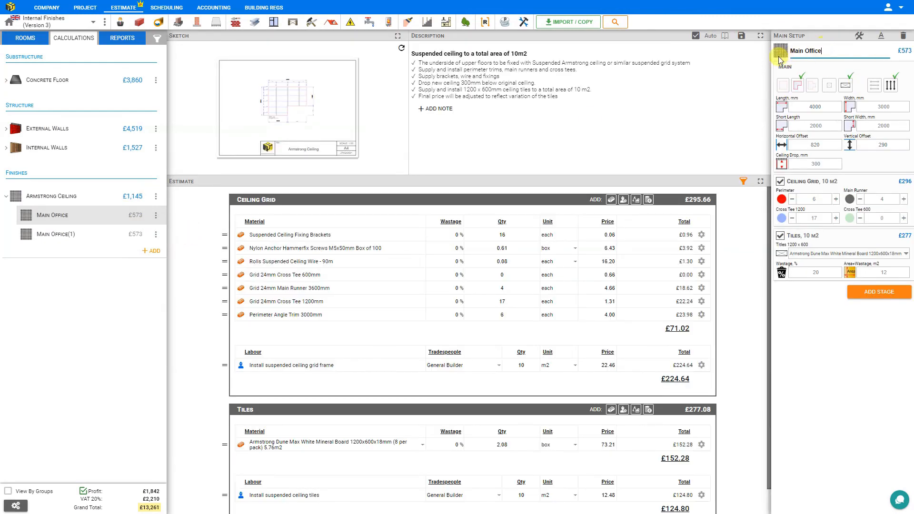
{"action": "triple_click", "coordinate": [794, 50]}
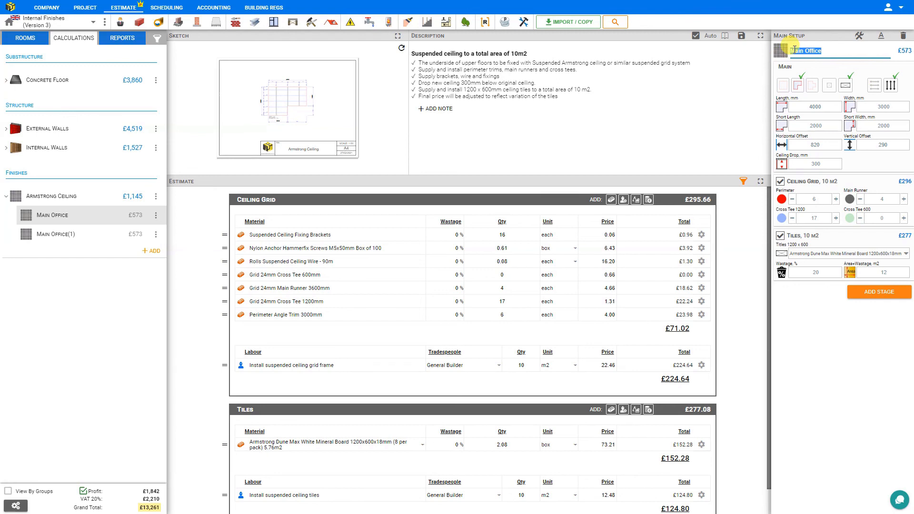
{"action": "type", "text": "Study"}
{"action": "left_click", "coordinate": [782, 85]}
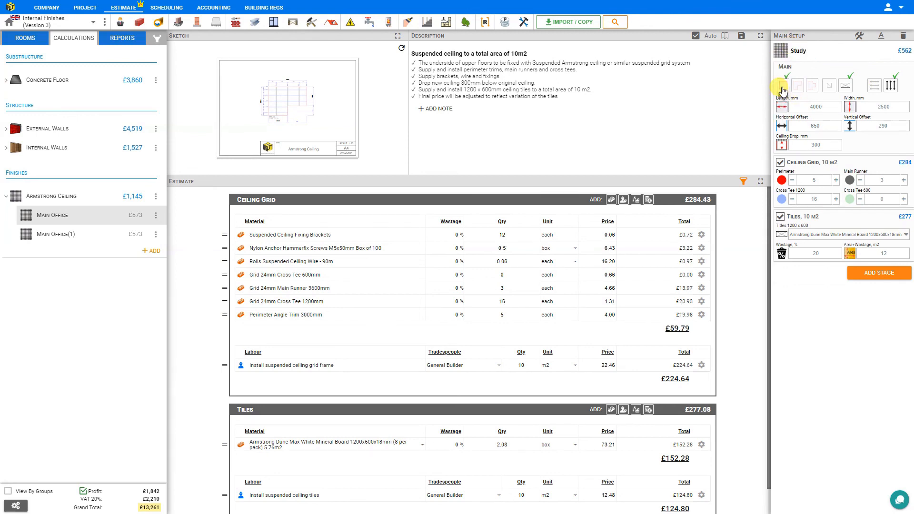
{"action": "left_click_drag", "start_coordinate": [831, 103], "coordinate": [791, 104]}
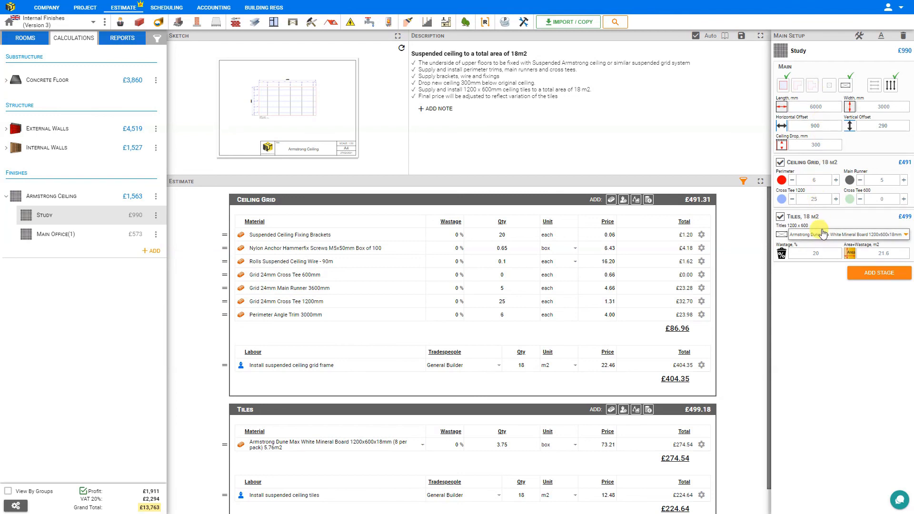
Step: Display the project's Quote report and switch its structure from Advanced to Simple, reviewing the items through to the grand total
{"action": "left_click", "coordinate": [116, 40]}
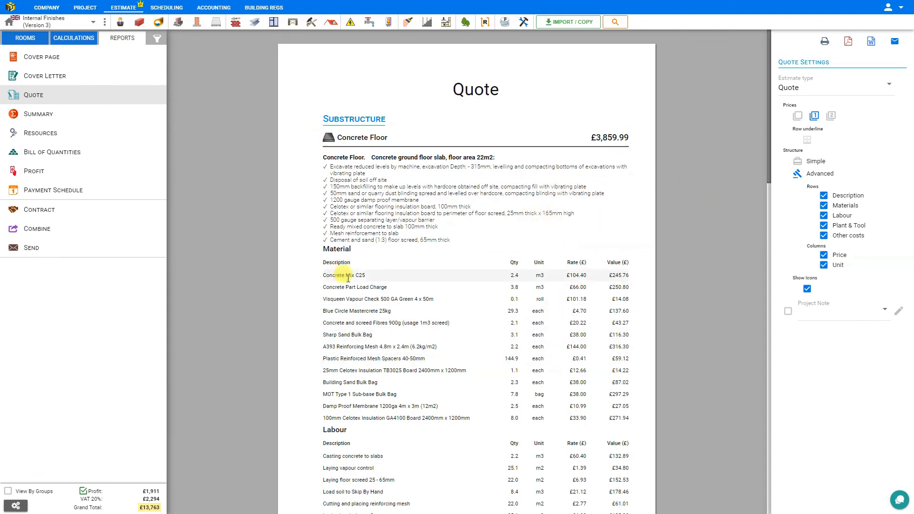
{"action": "scroll", "coordinate": [411, 285], "scroll_direction": "down", "scroll_amount": 5}
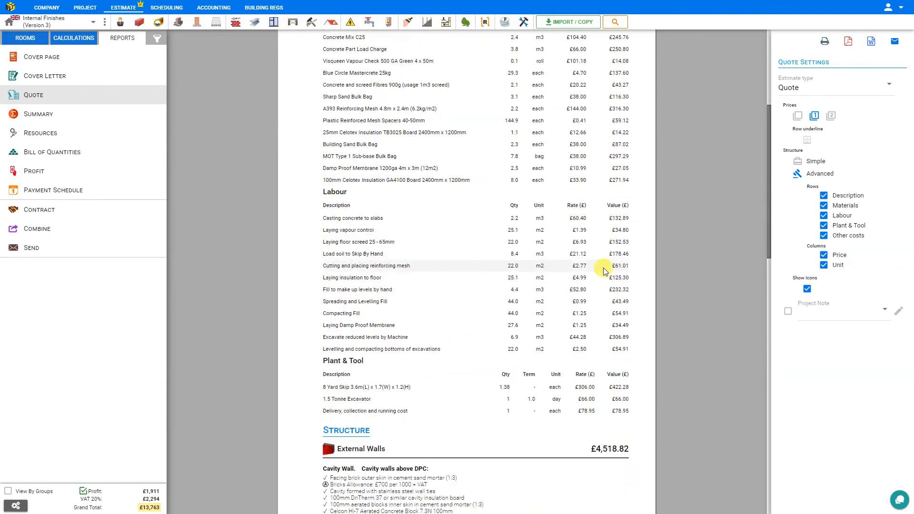
{"action": "scroll", "coordinate": [604, 270], "scroll_direction": "up", "scroll_amount": 5}
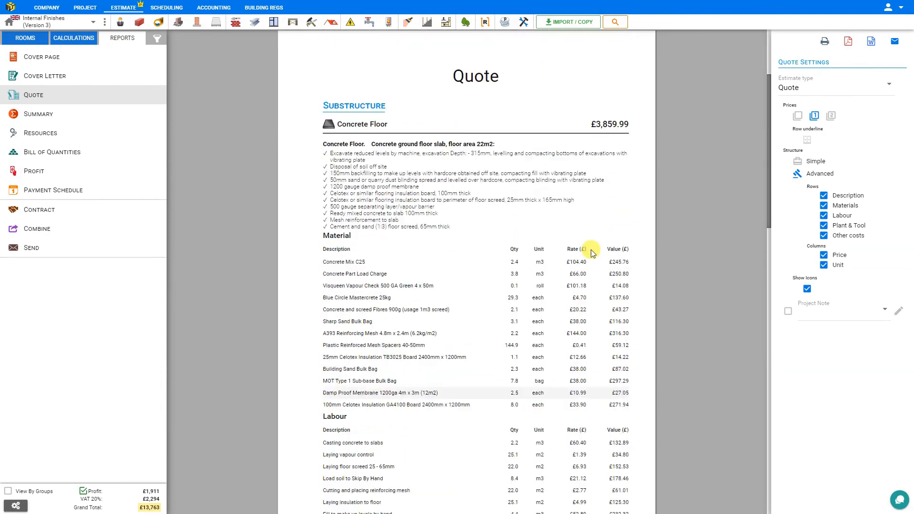
{"action": "left_click", "coordinate": [816, 162]}
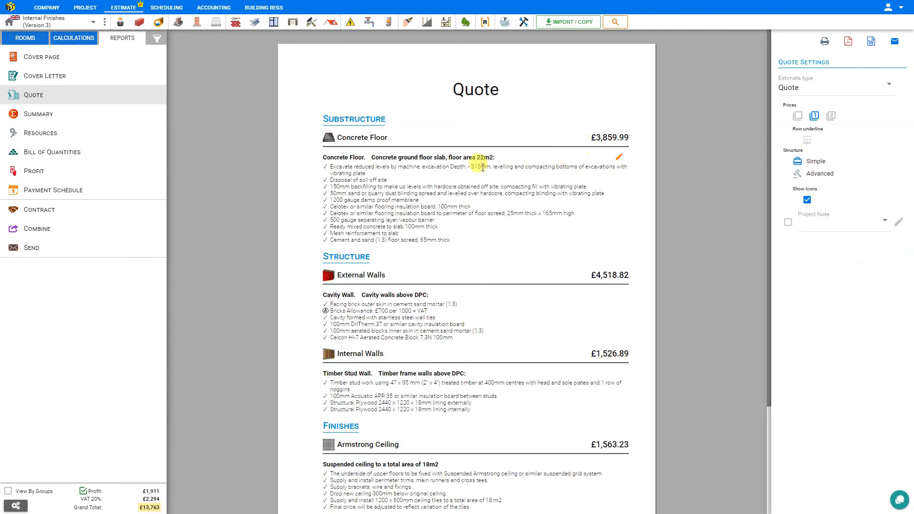
{"action": "scroll", "coordinate": [530, 231], "scroll_direction": "down", "scroll_amount": 3}
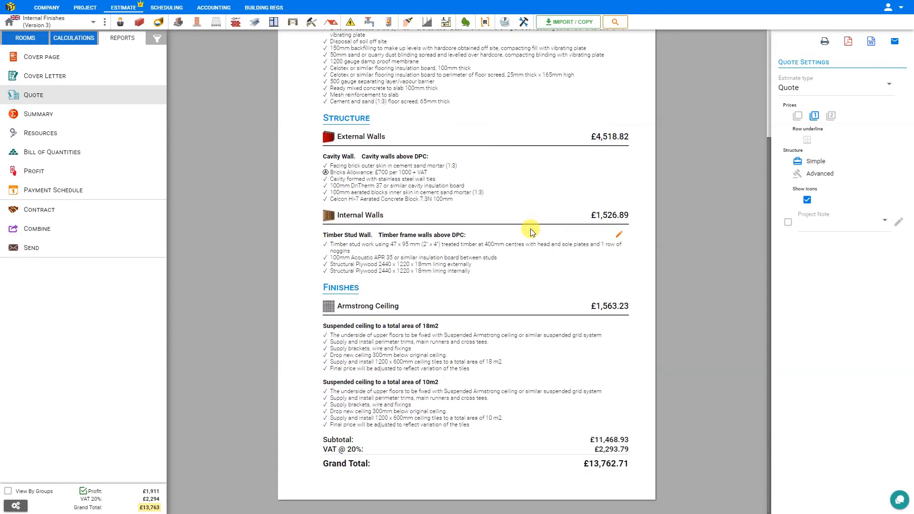